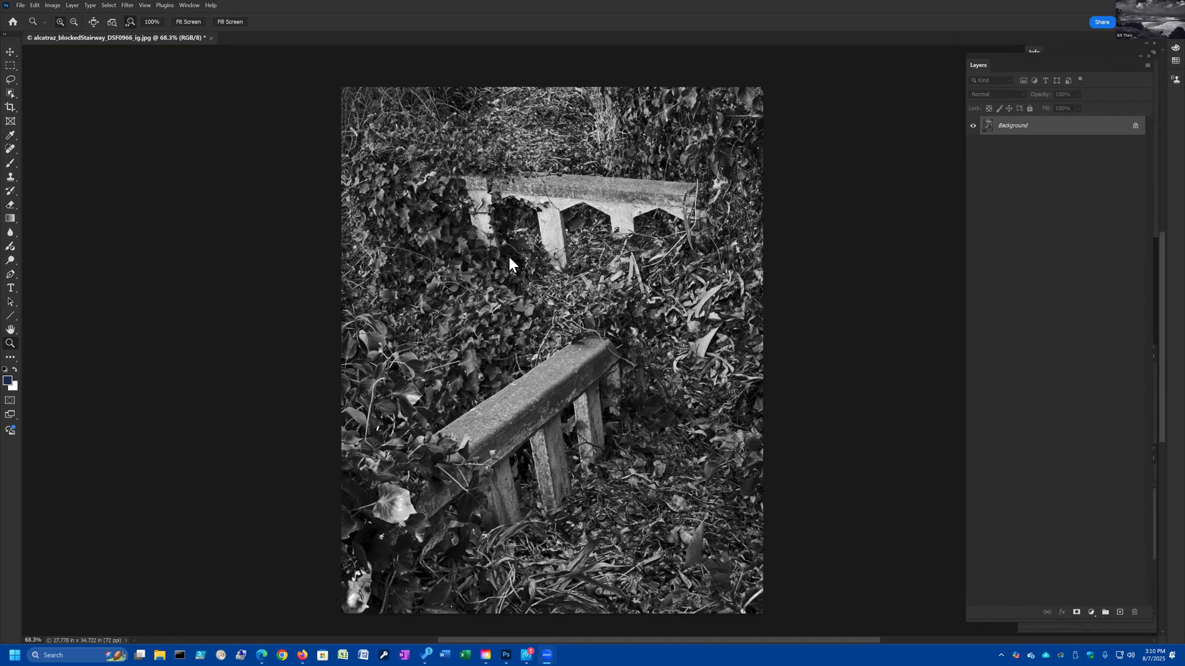
Generate the layered SplitTone version of the stairway photo and examine its toning around the lower railing up close
scroll(623, 387, up, 1)
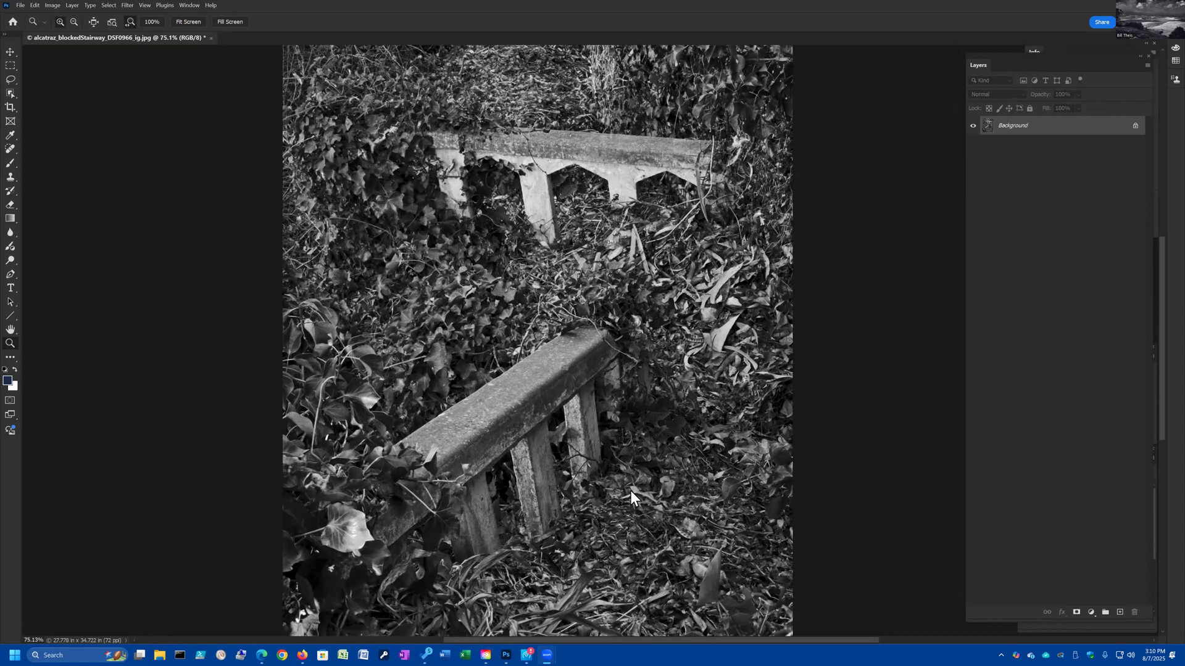
scroll(654, 398, up, 14)
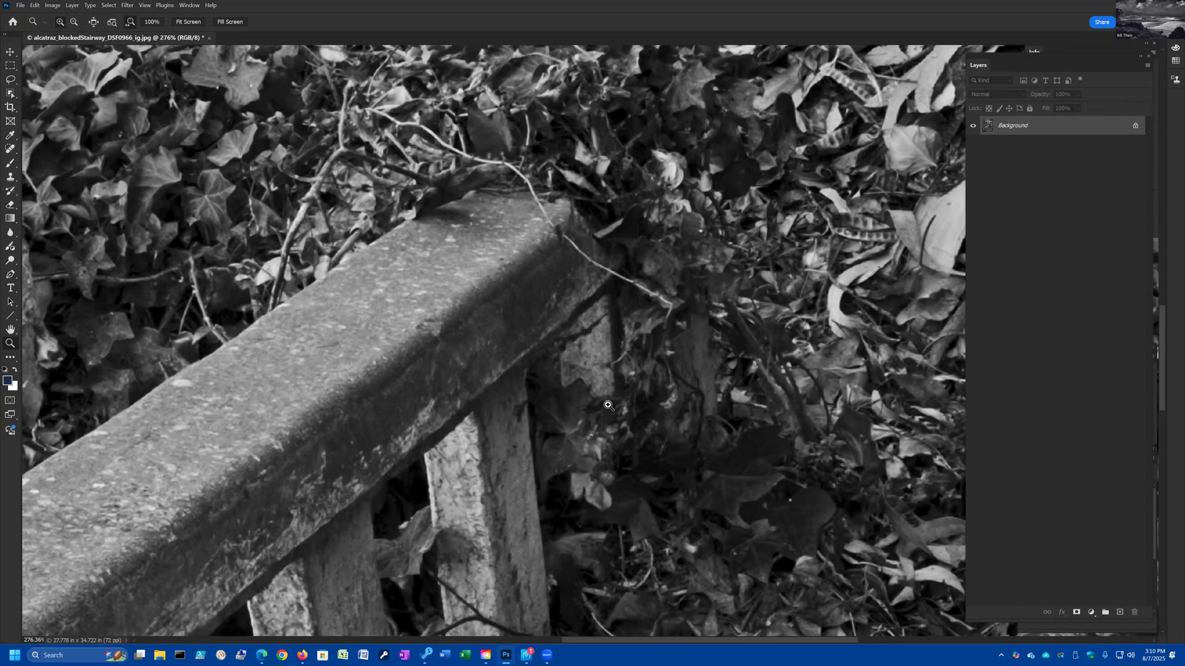
scroll(577, 292, up, 2)
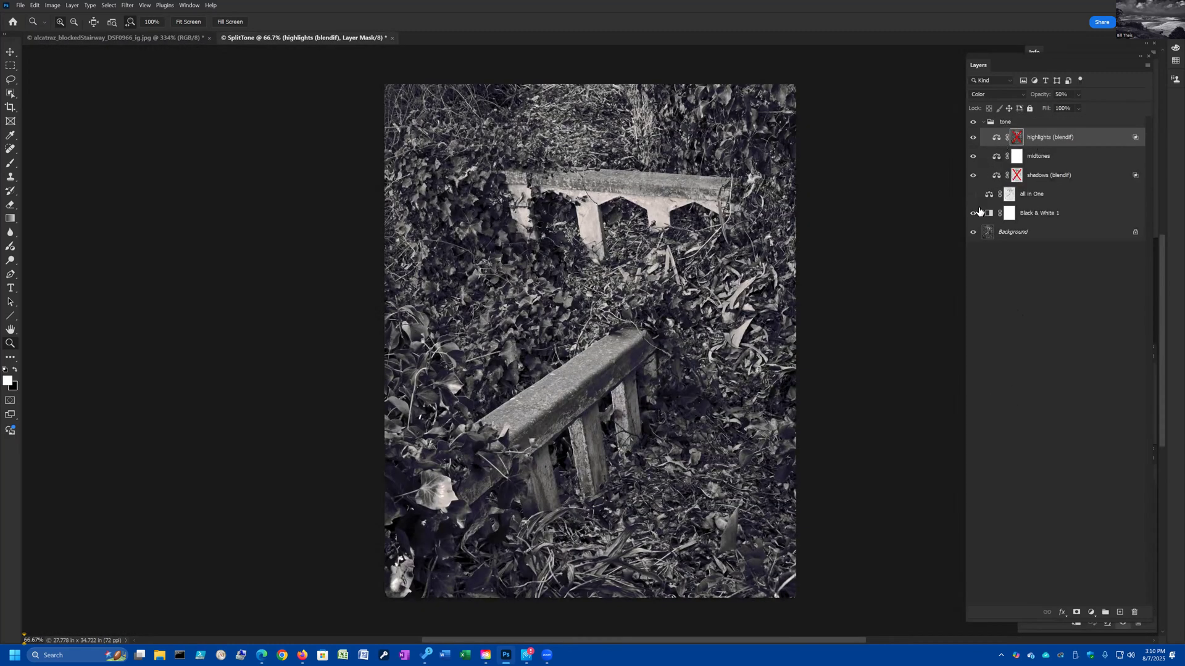
click(697, 349)
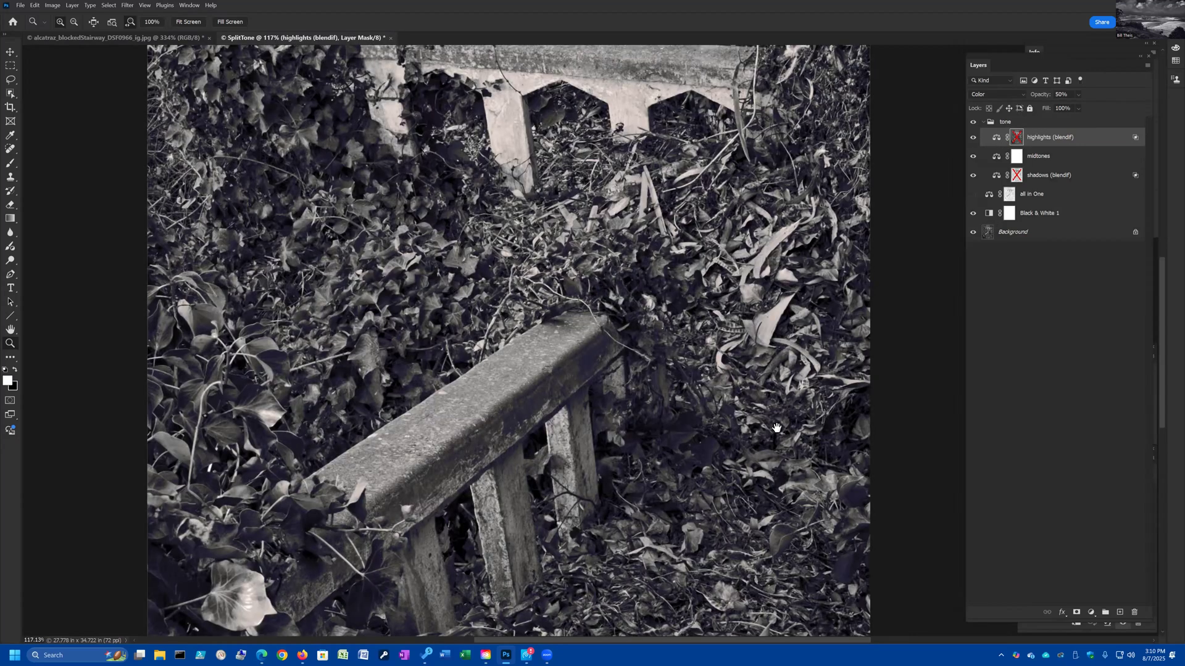
click(771, 457)
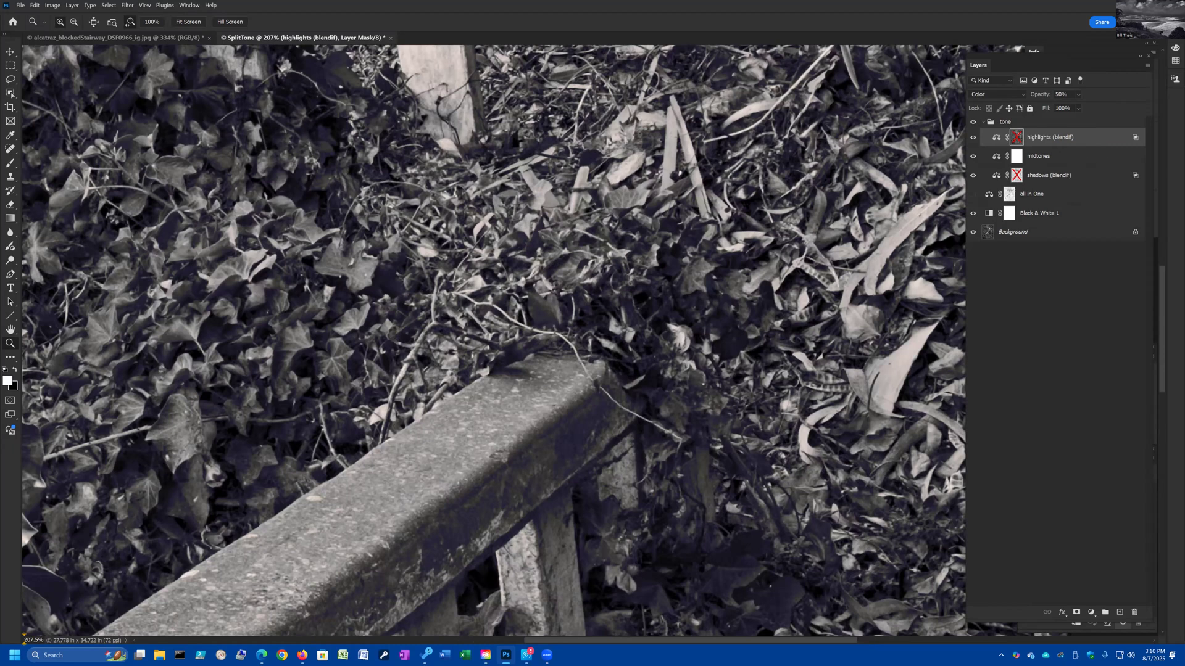
Adjust the cyan-red color balance of the shadow tones on the shadows (blendif) layer
click(1049, 175)
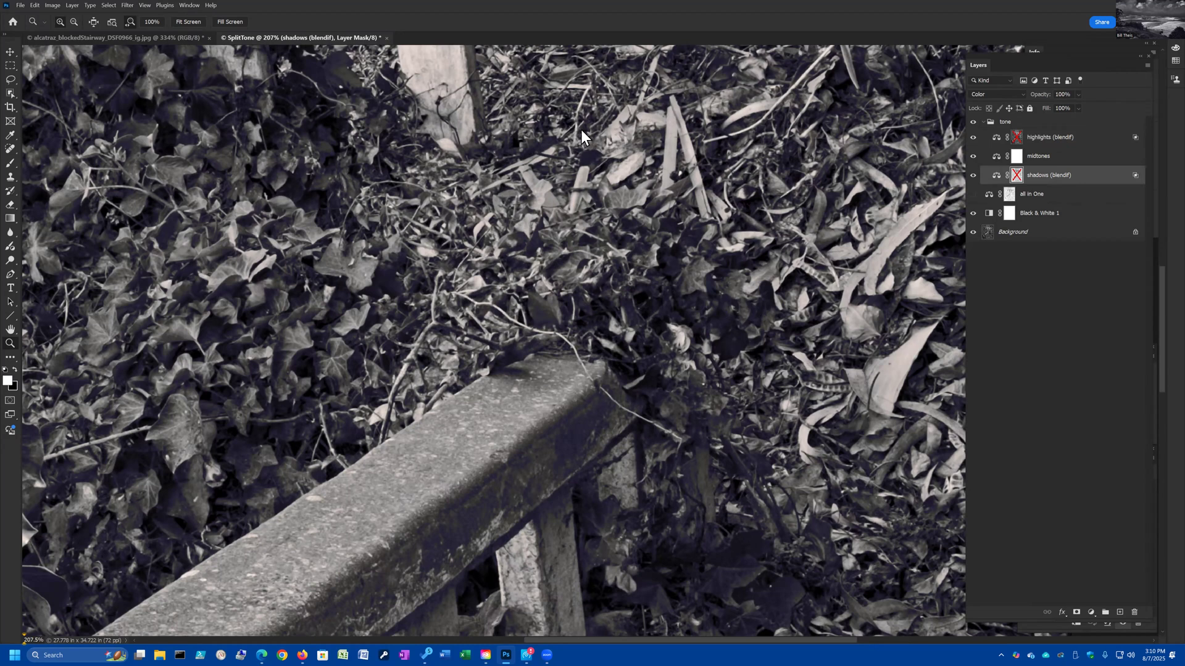
key(ctrl+b)
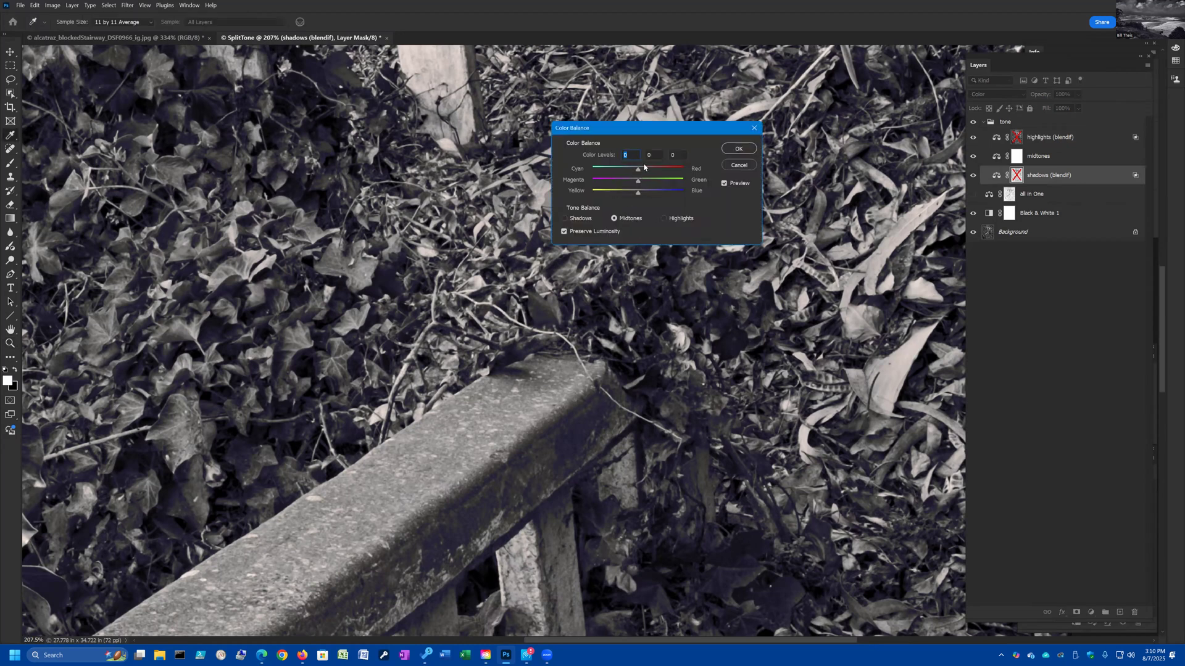
click(665, 219)
click(563, 217)
drag(642, 172, 639, 172)
click(736, 150)
key(z)
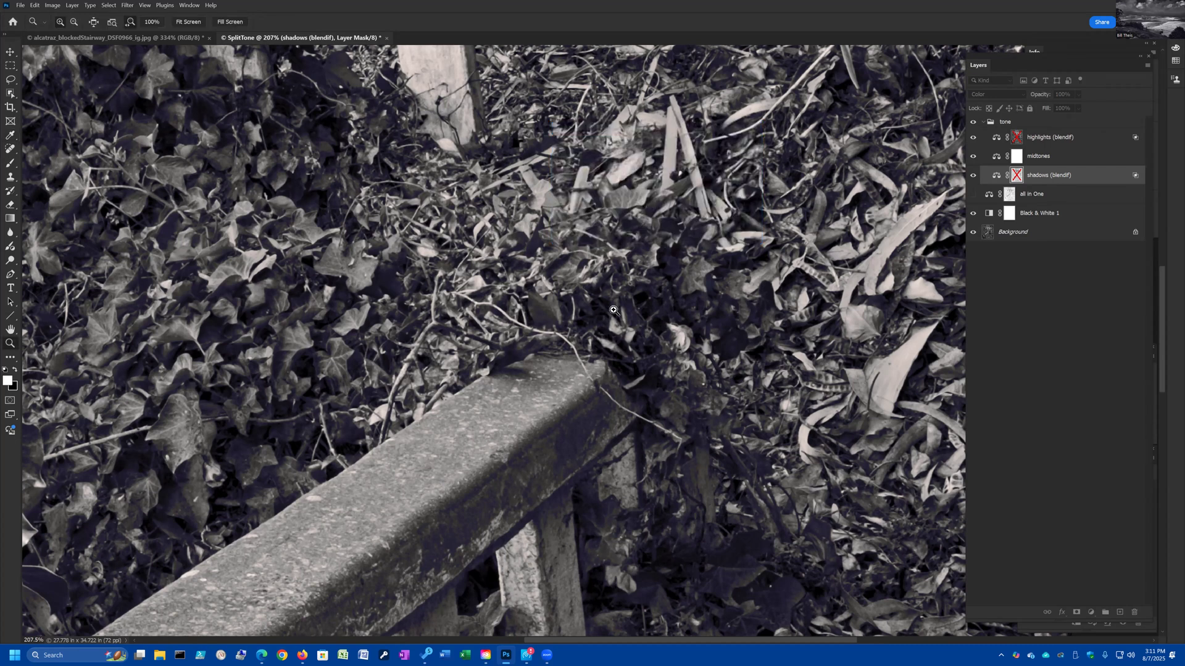
drag(615, 311, 622, 306)
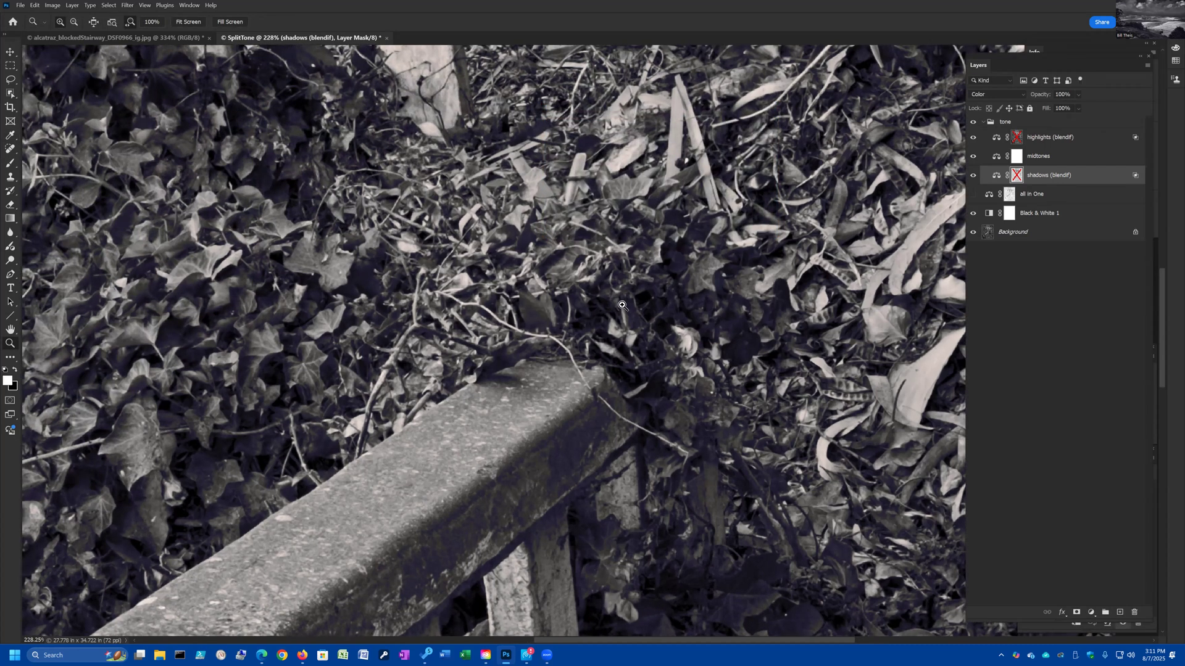
Compare the image with and without the shadows (blendif) layer and lower the layer's opacity
click(974, 179)
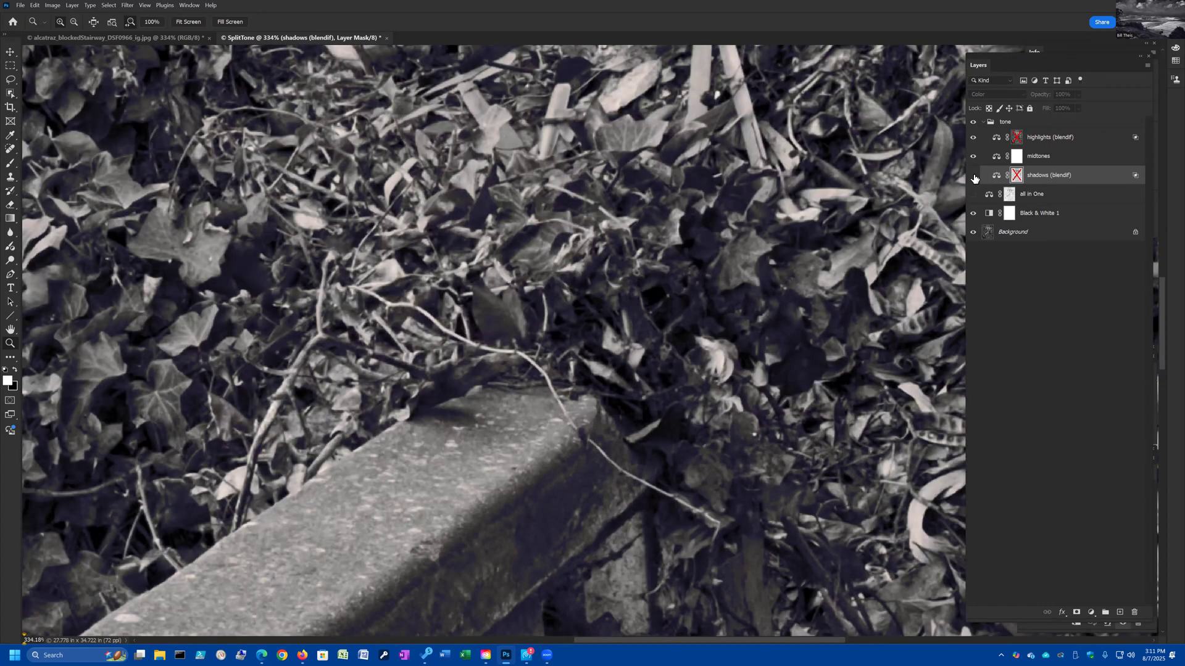
click(975, 178)
click(1062, 108)
click(1067, 108)
drag(1067, 106, 1064, 106)
Review the midtones layer's color balance settings for midtones, shadows and highlights
click(994, 158)
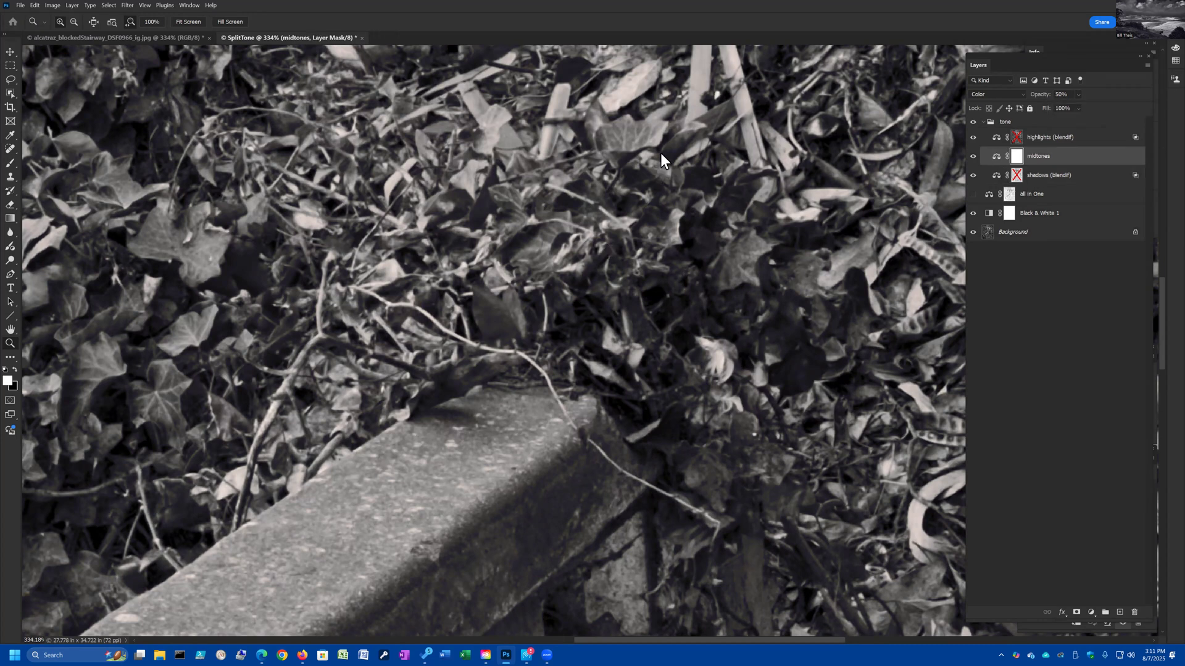
key(ctrl+b)
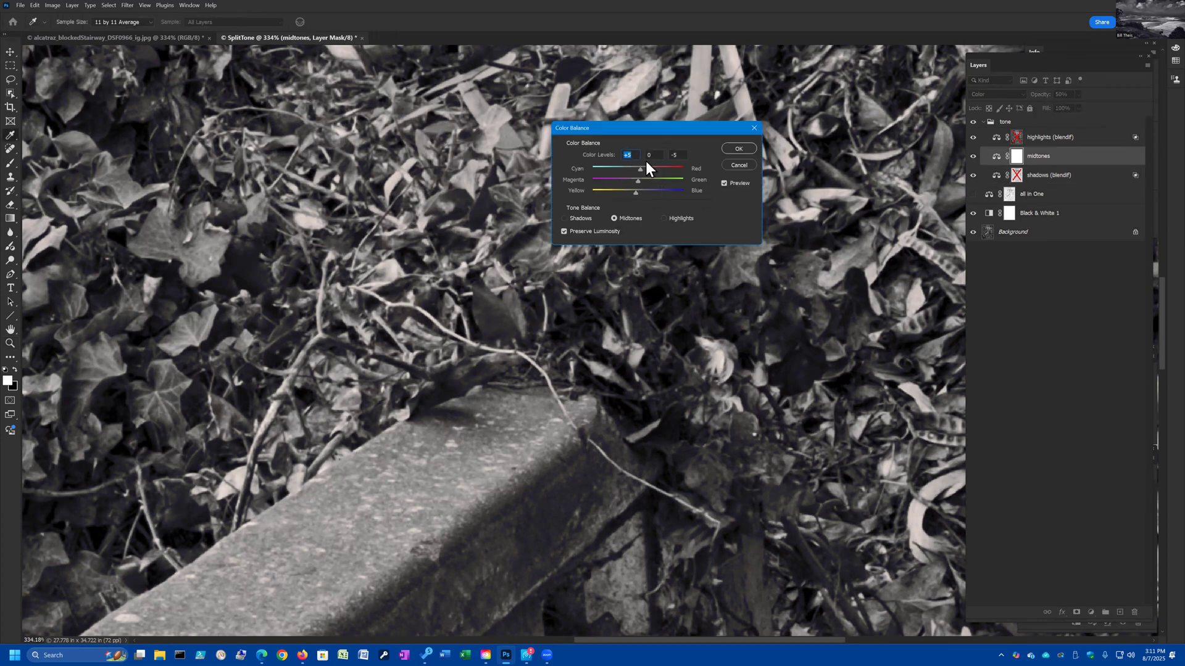
click(564, 218)
click(664, 219)
key(Return)
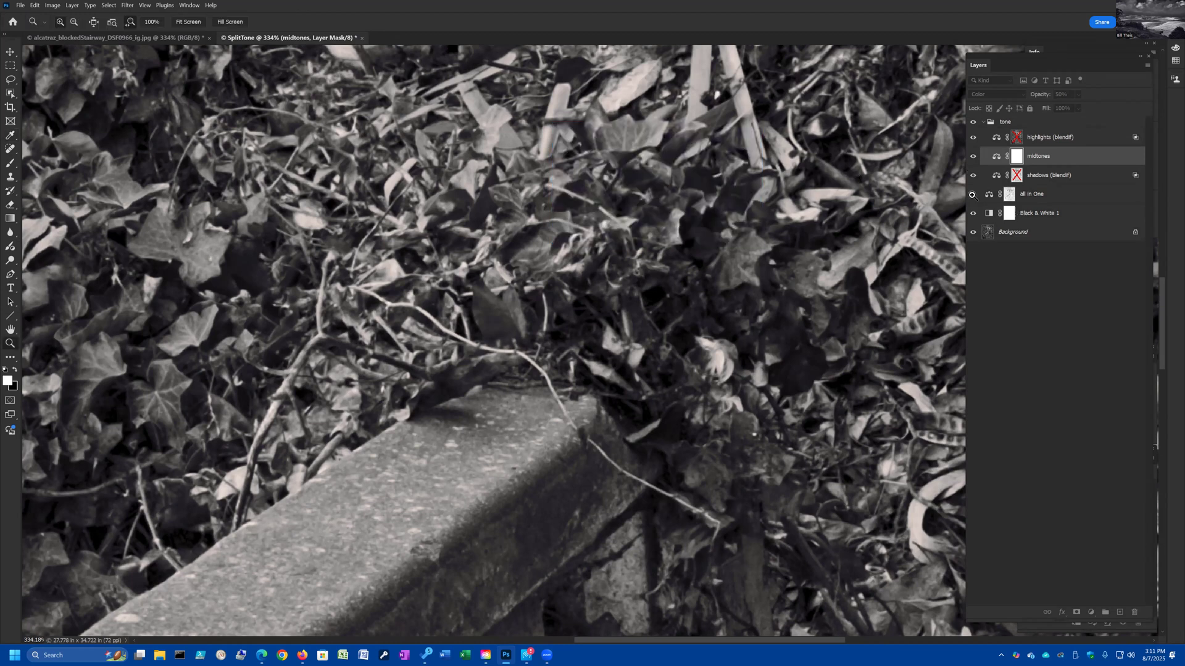
Compare the image with and without the midtones layer and adjust the layer's opacity
click(973, 158)
click(973, 157)
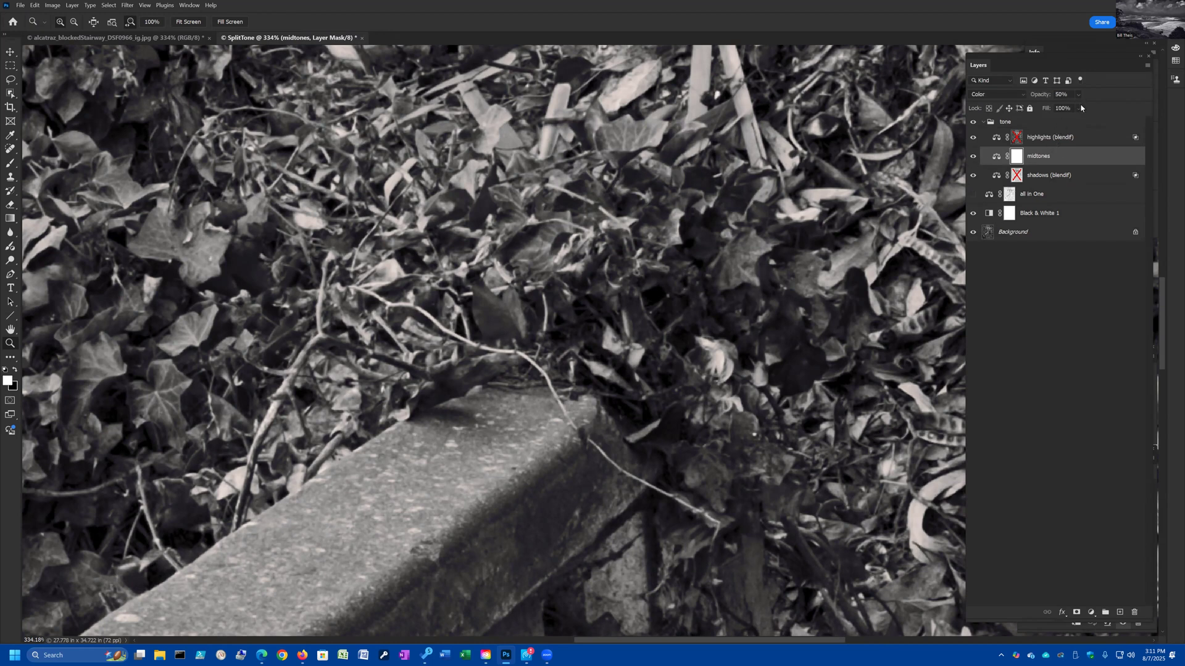
click(1091, 109)
Review the highlights (blendif) layer's color balance for each tonal range, checking the preview on the leaves and railing up close
click(1046, 142)
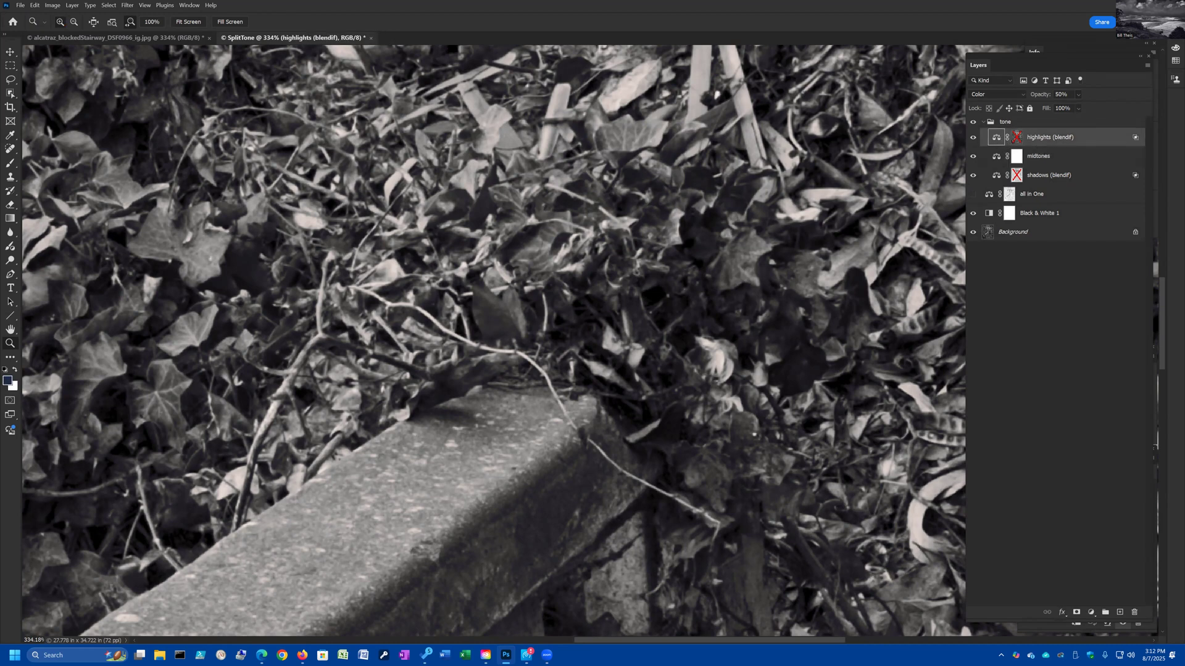
key(ctrl+b)
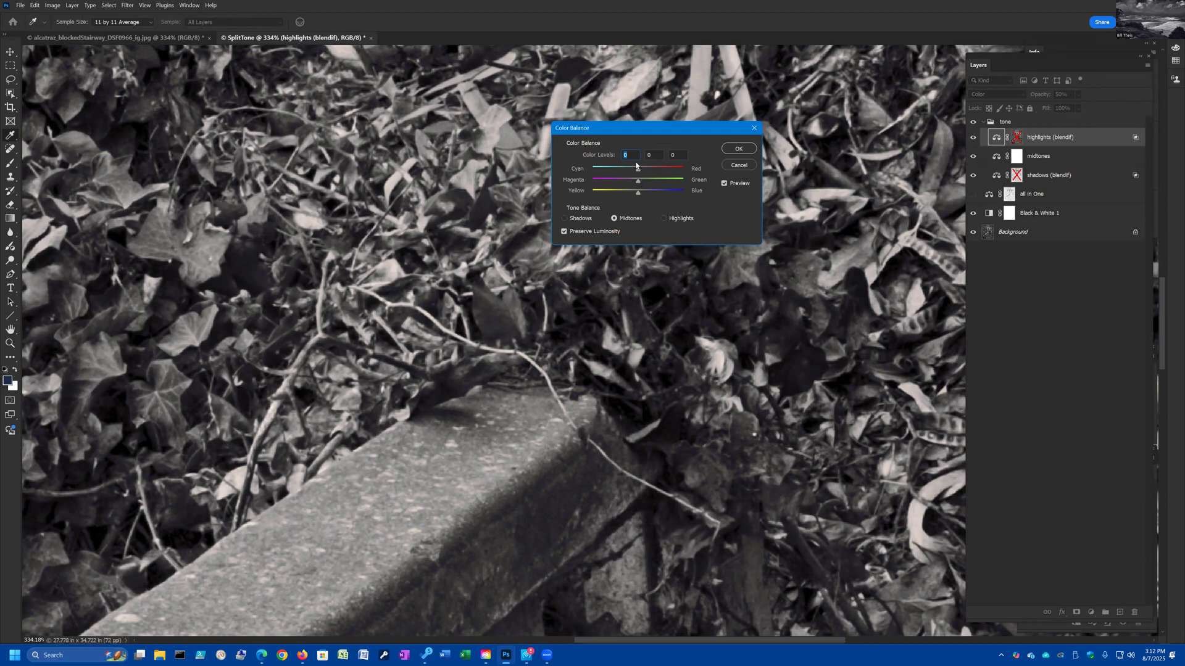
click(578, 220)
click(665, 219)
drag(697, 132, 856, 365)
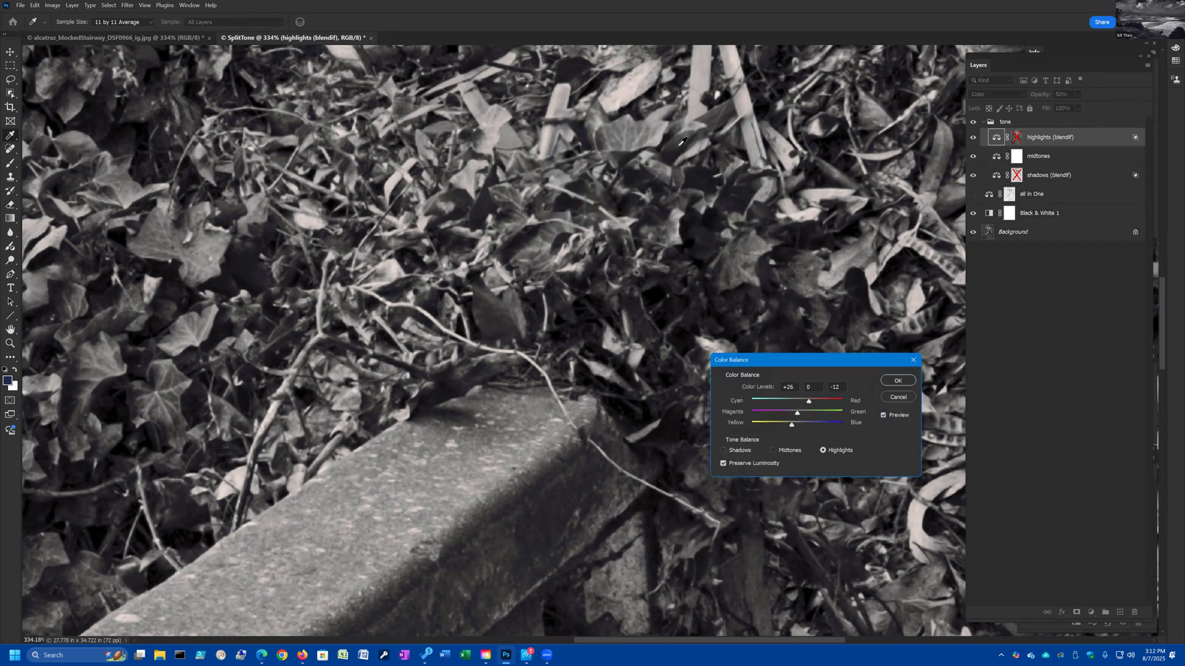
scroll(638, 93, up, 1)
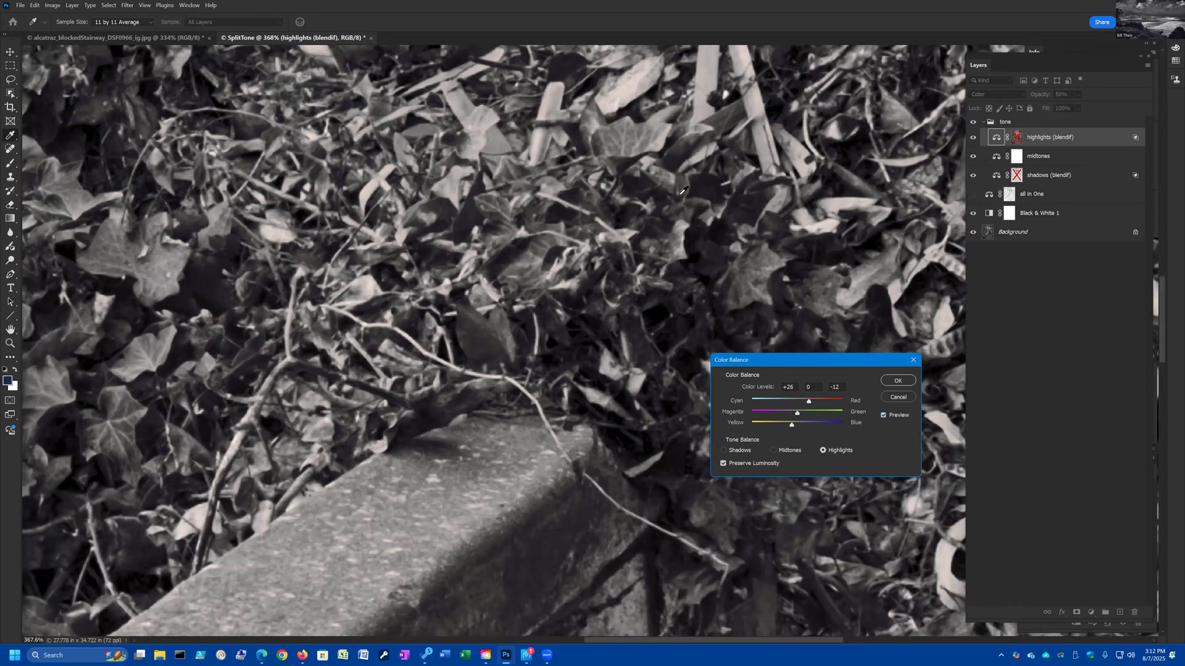
scroll(677, 187, up, 1)
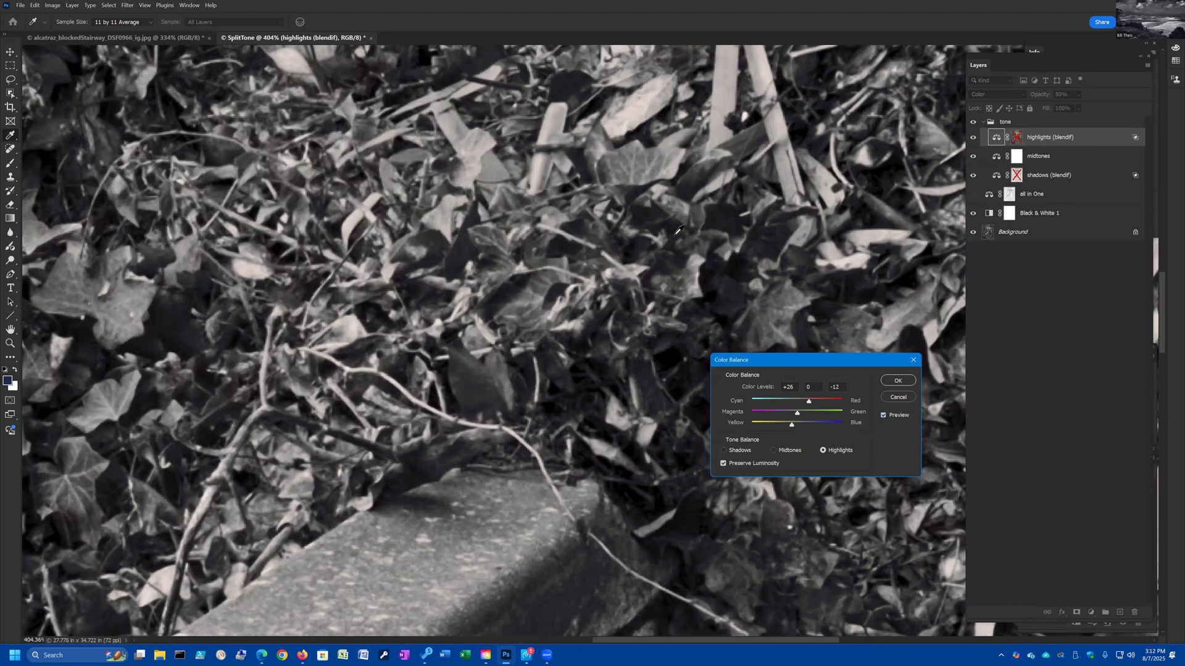
key(p)
key(Return)
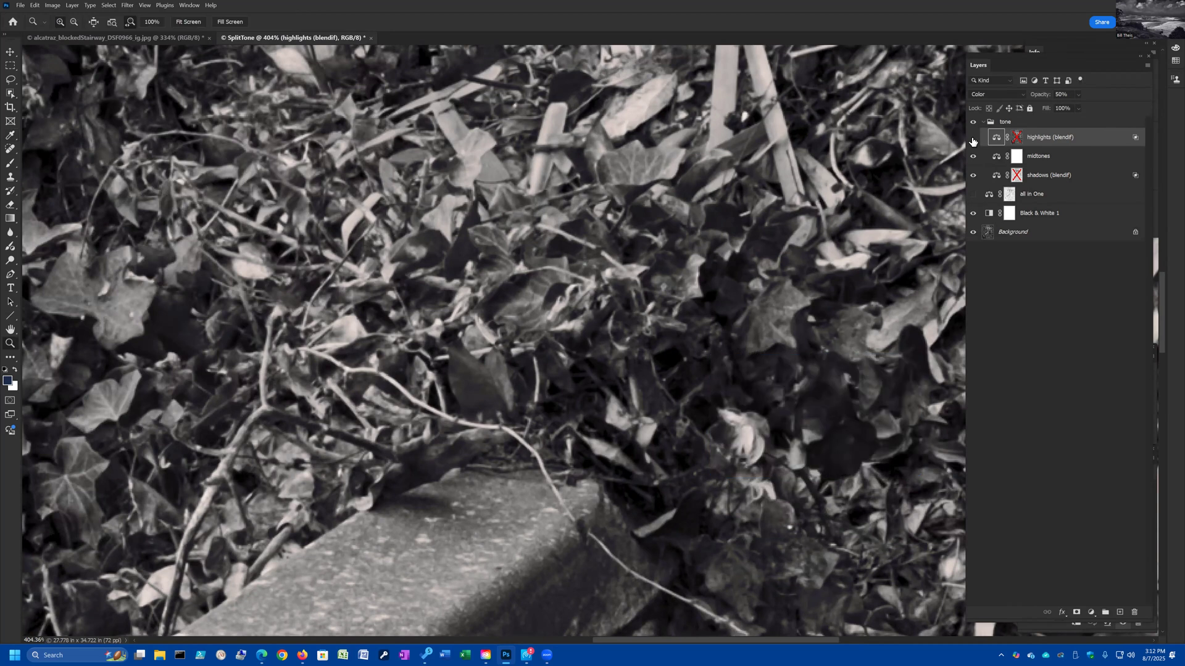
Enable the highlights (blendif) layer's mask, compare the image with and without the layer, and adjust its opacity
click(973, 139)
click(973, 138)
click(1018, 137)
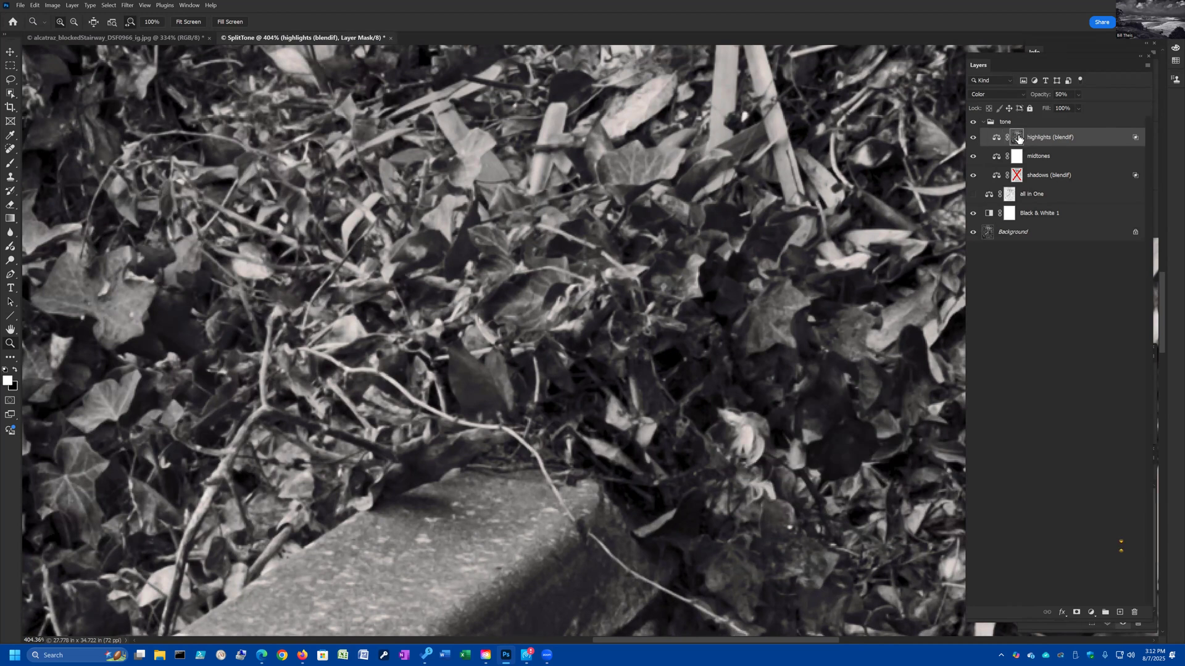
click(973, 138)
click(972, 138)
drag(1069, 105, 1070, 107)
click(976, 141)
Collapse the tone group and compare the image with the whole group hidden and shown
click(984, 125)
click(974, 124)
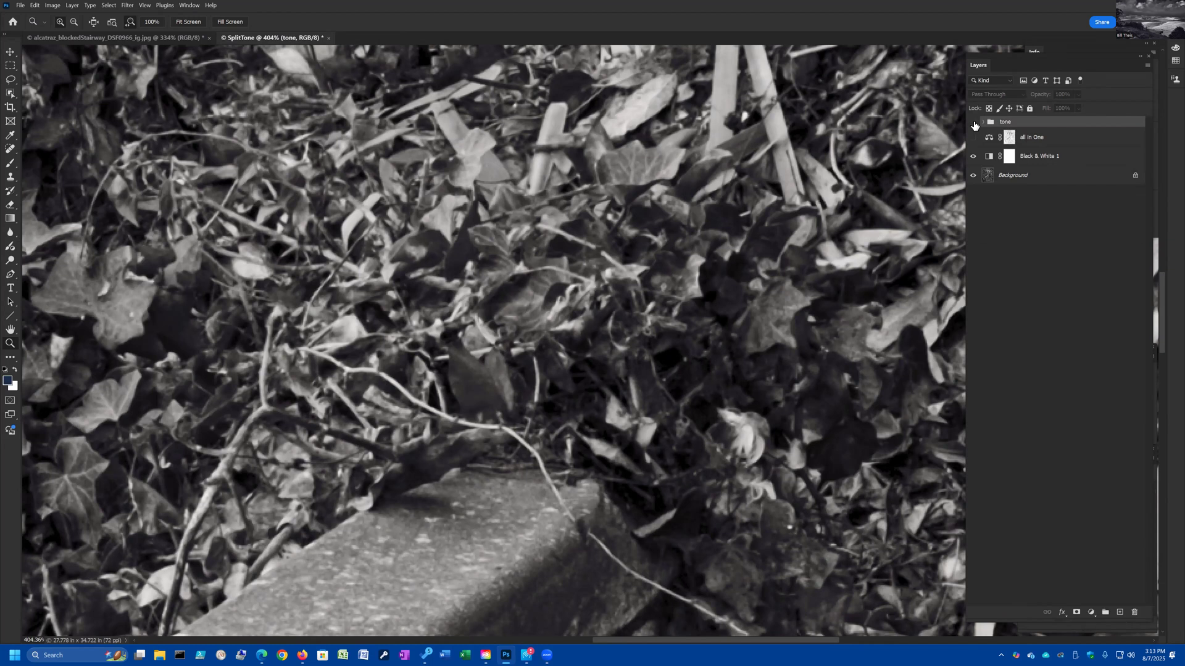
click(974, 124)
Preview the all in One layer at different opacities and hide it again
click(1070, 140)
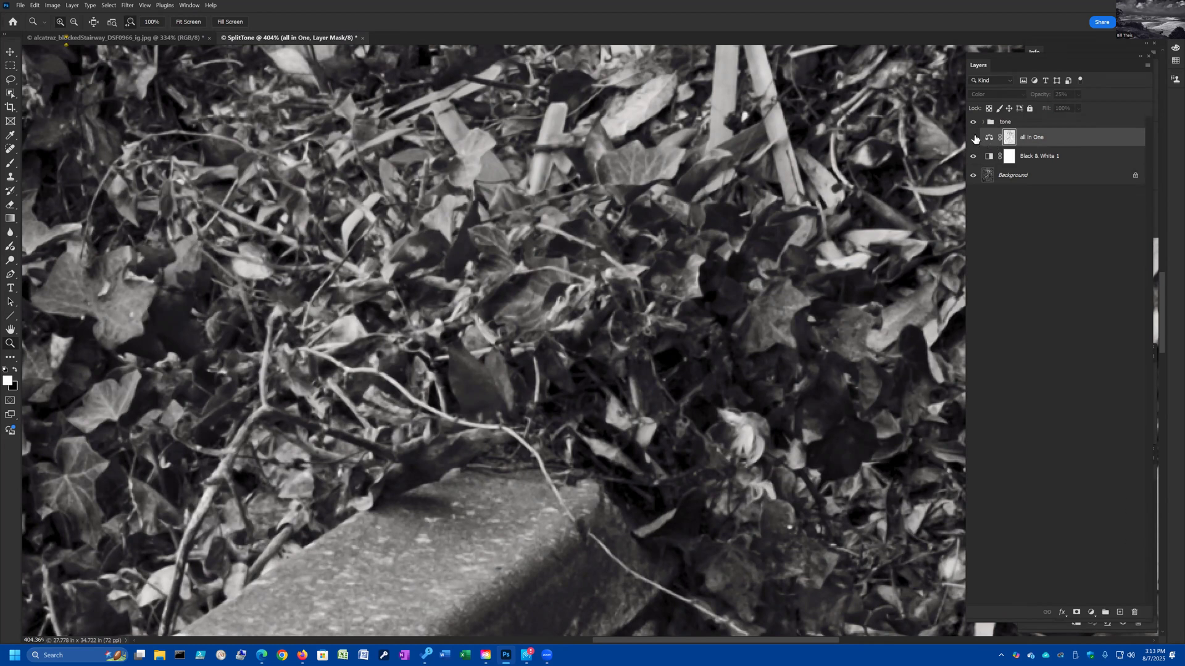
click(974, 139)
drag(1112, 106, 1124, 105)
drag(1094, 109, 1080, 108)
click(974, 139)
scroll(627, 380, down, 1)
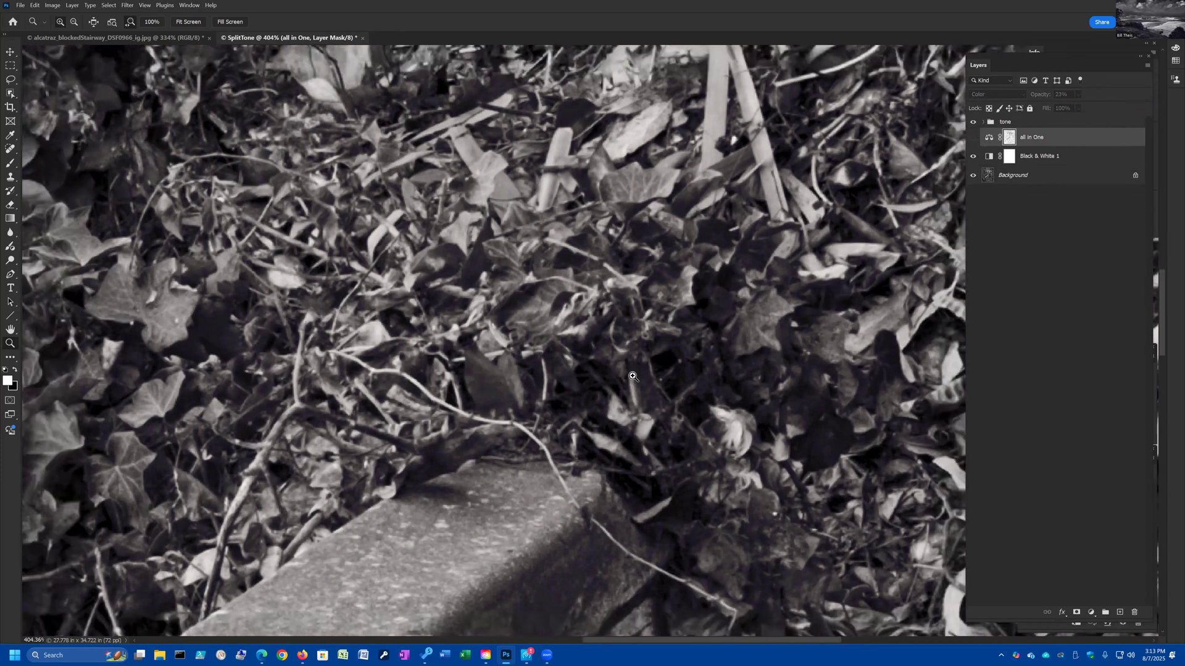
scroll(632, 375, up, 1)
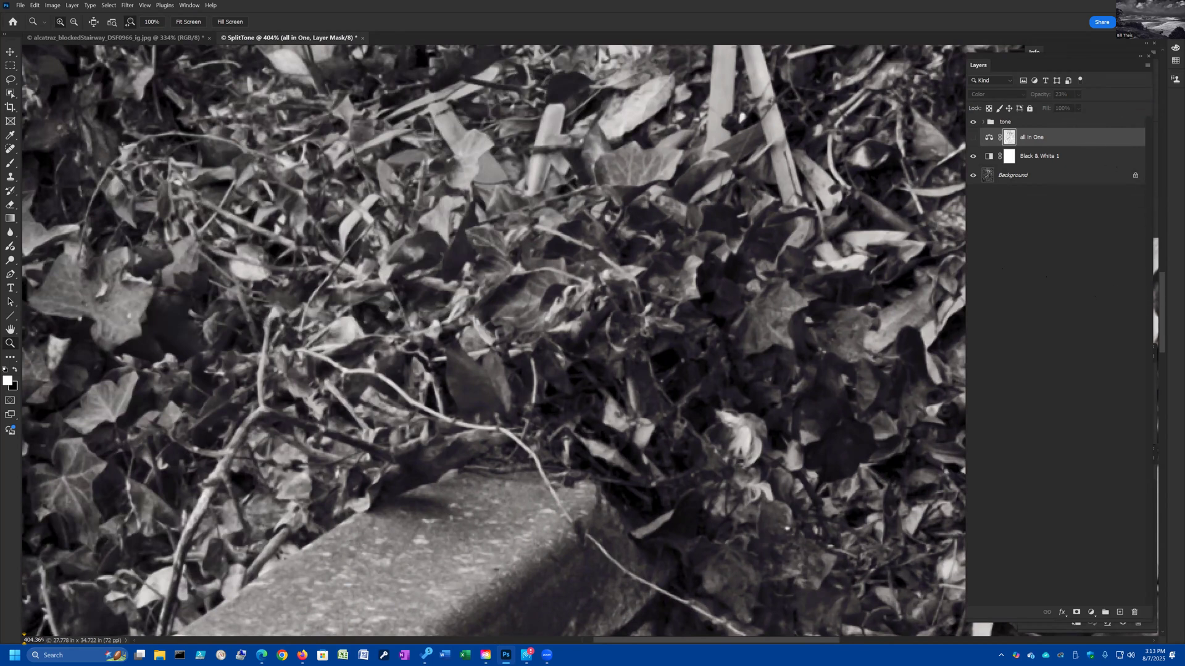
Flatten the SplitTone image into a single background, discarding the hidden layers
click(1006, 123)
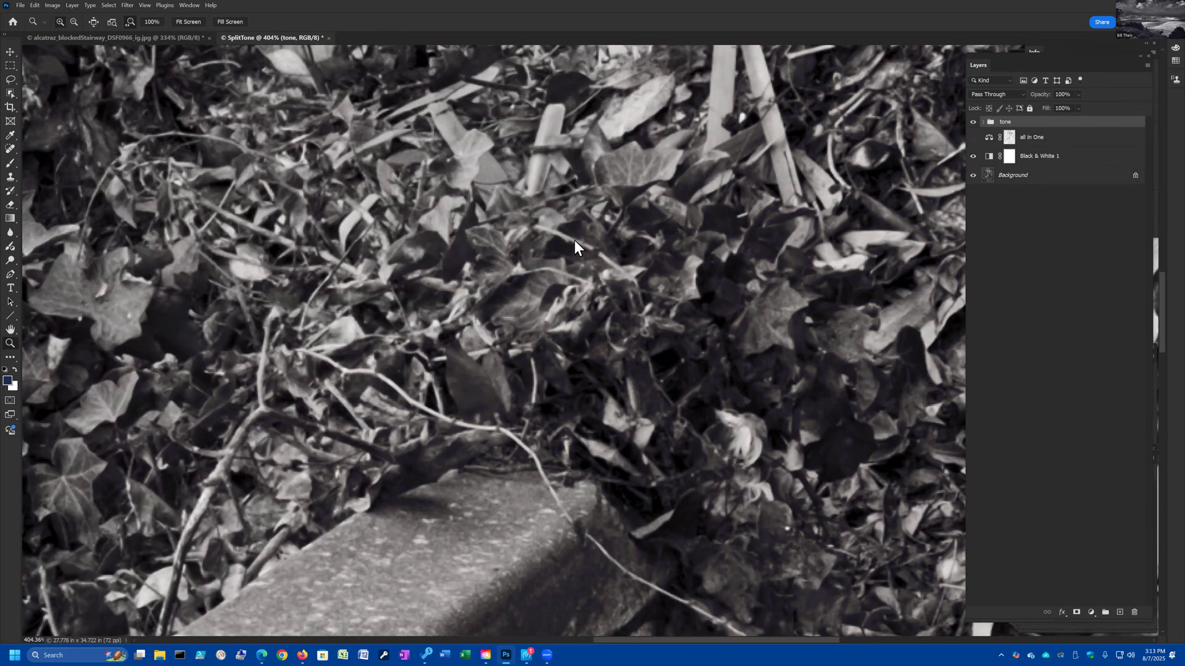
key(ctrl+shift+f)
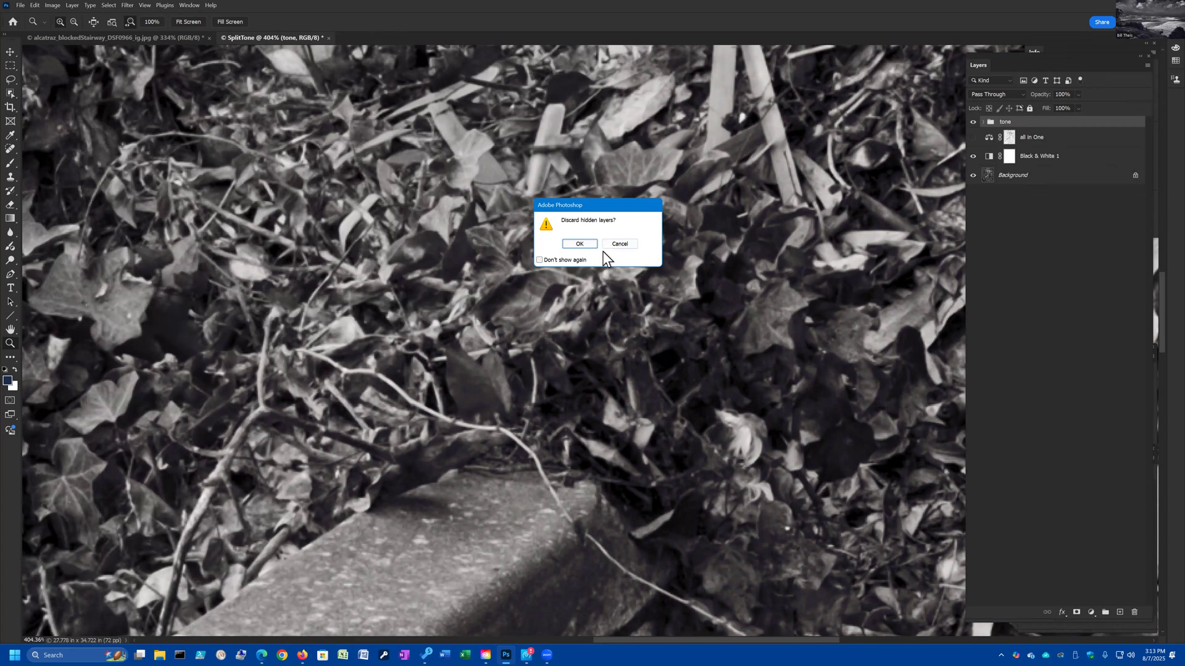
click(579, 244)
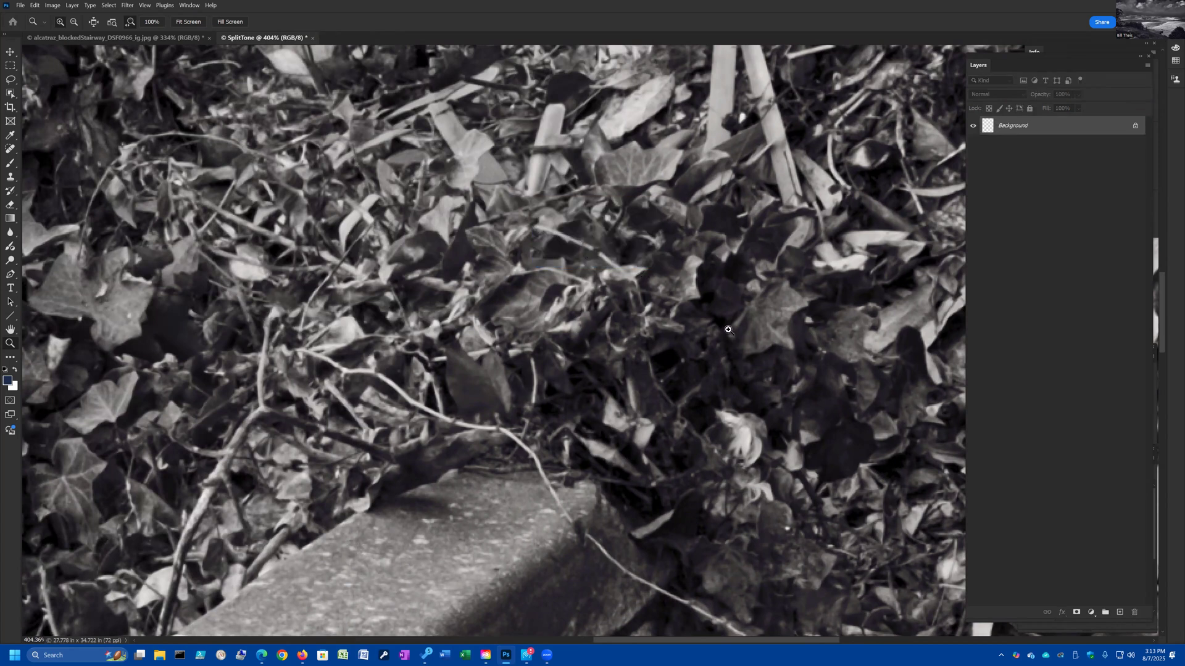
Inspect the flattened split-toned image around the railing and ivy, and fit the whole picture on screen
scroll(729, 329, down, 2)
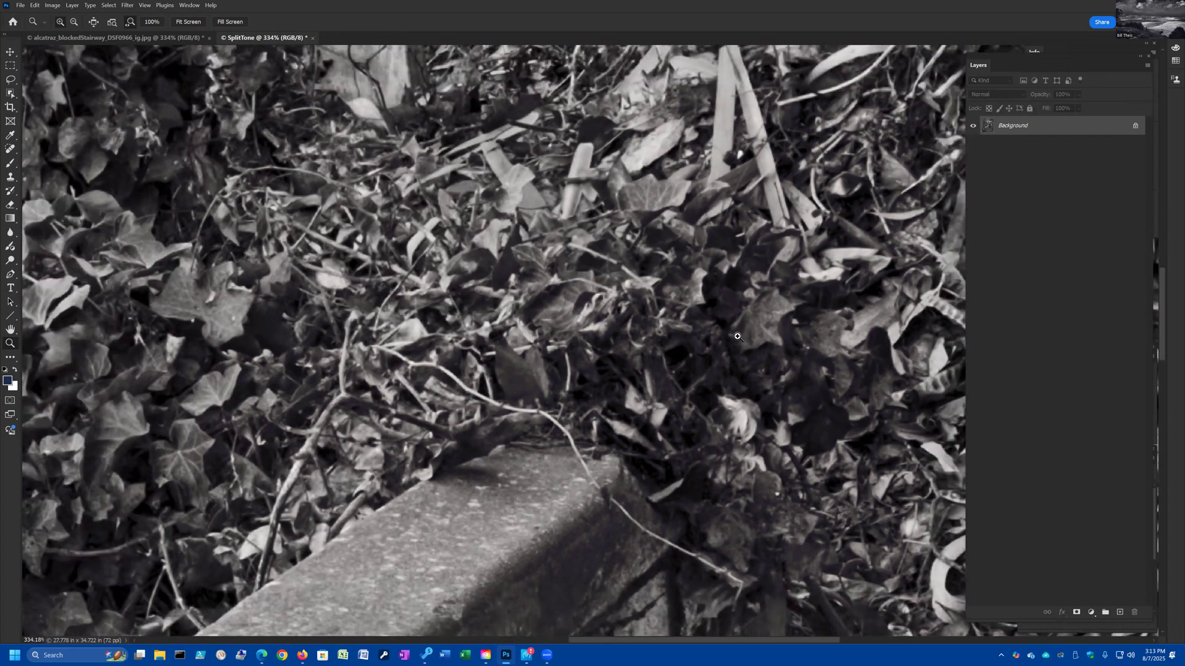
scroll(731, 340, up, 2)
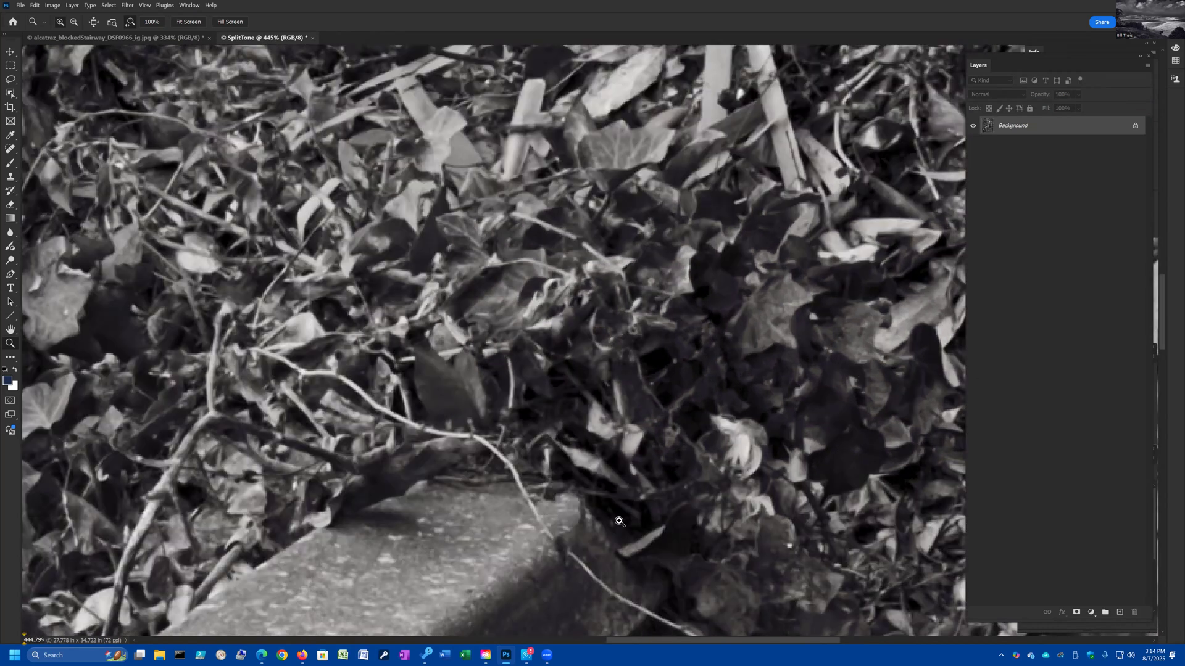
scroll(716, 455, down, 6)
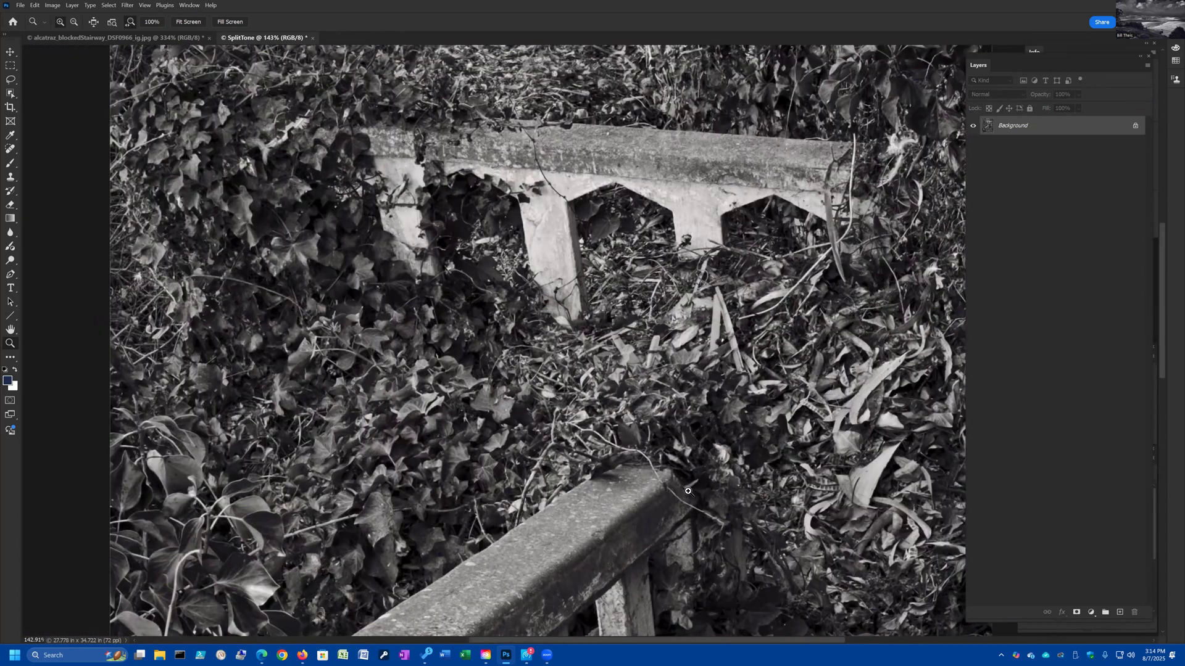
scroll(844, 504, up, 2)
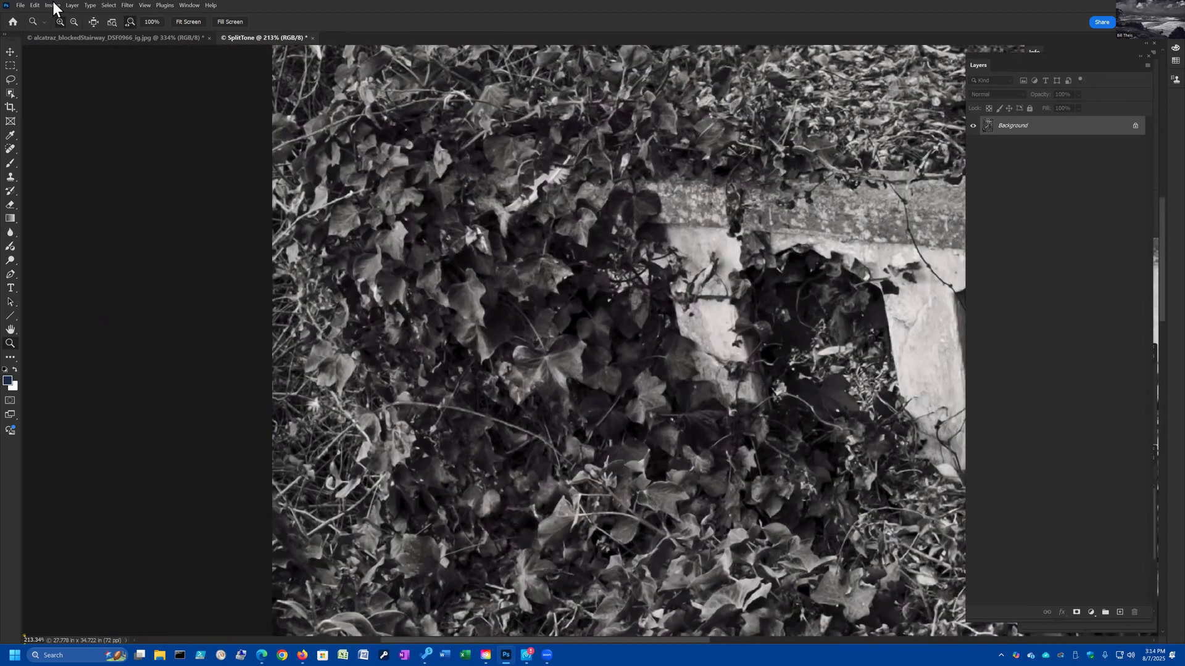
click(190, 21)
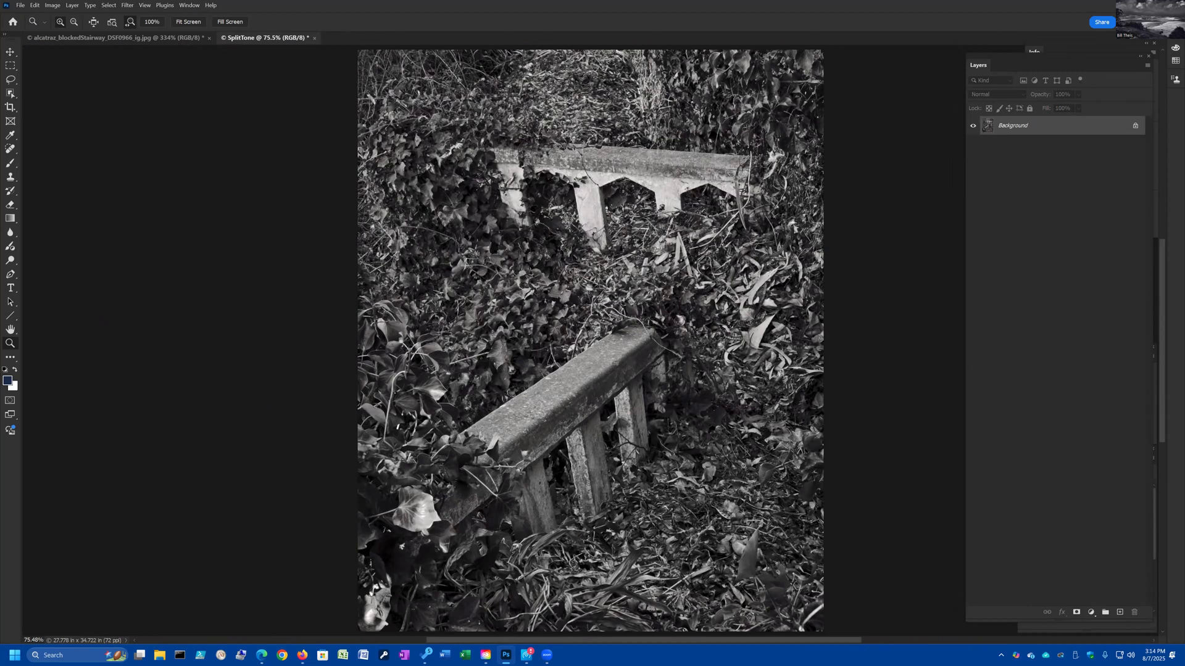